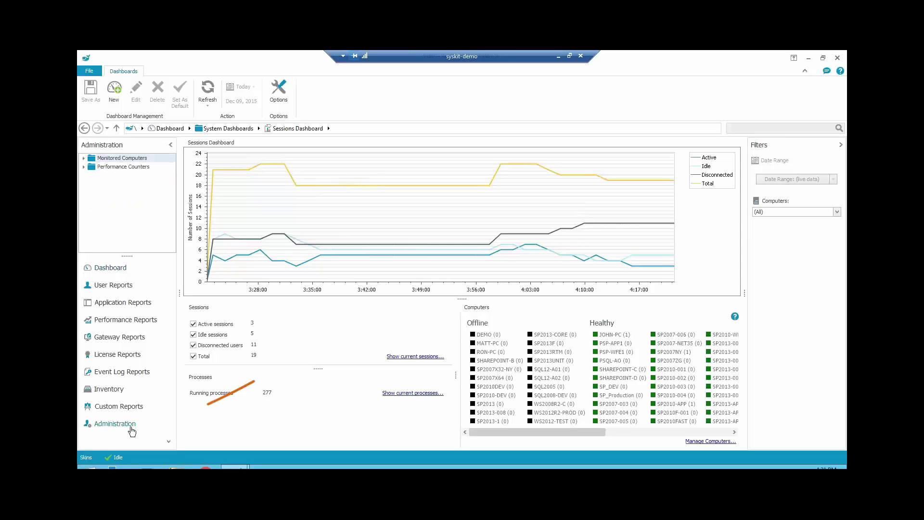
- Open the Add computers wizard from Administration, reaching the Select OUs step for dc1.prod.local
left_click(131, 429)
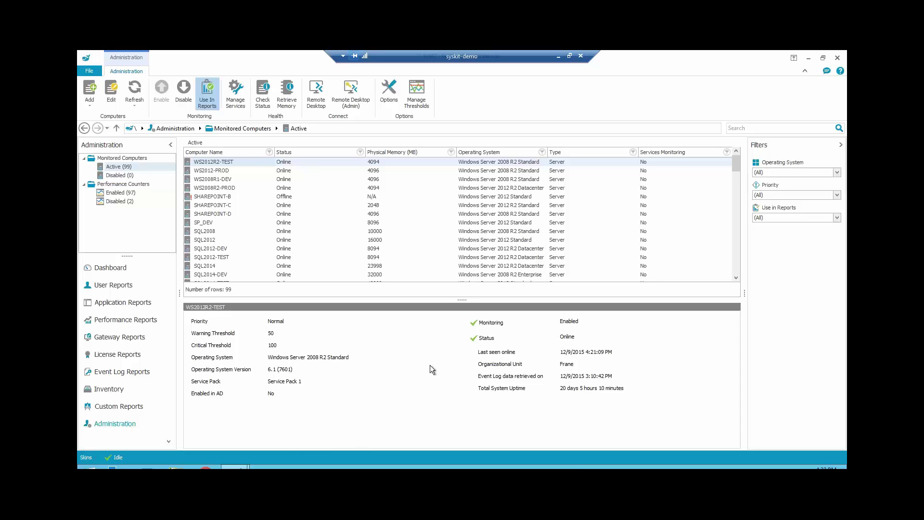
left_click(93, 94)
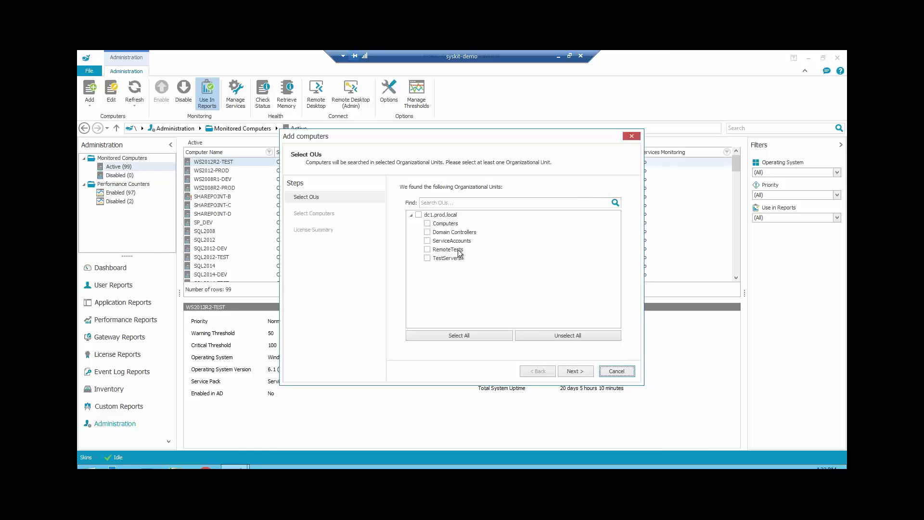
- Include all dc1.prod.local OUs and search available computers for 'sp2010'
left_click(419, 215)
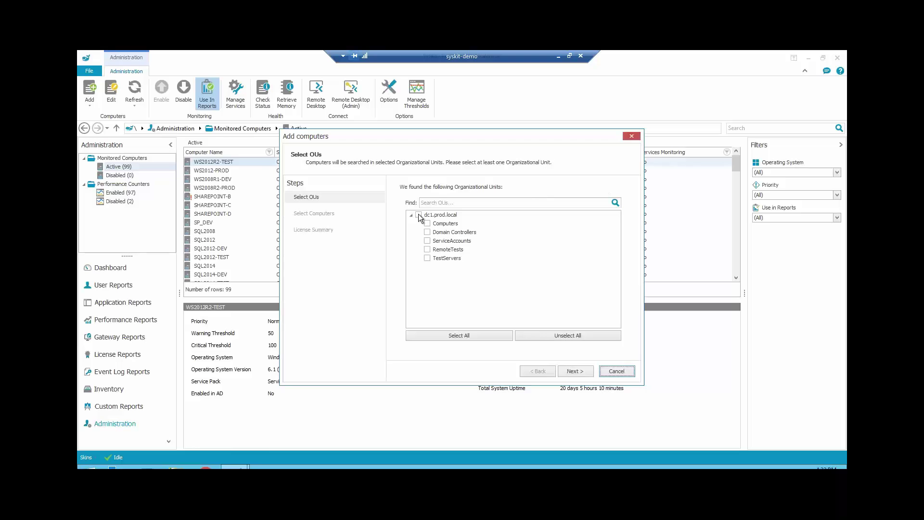
left_click(581, 373)
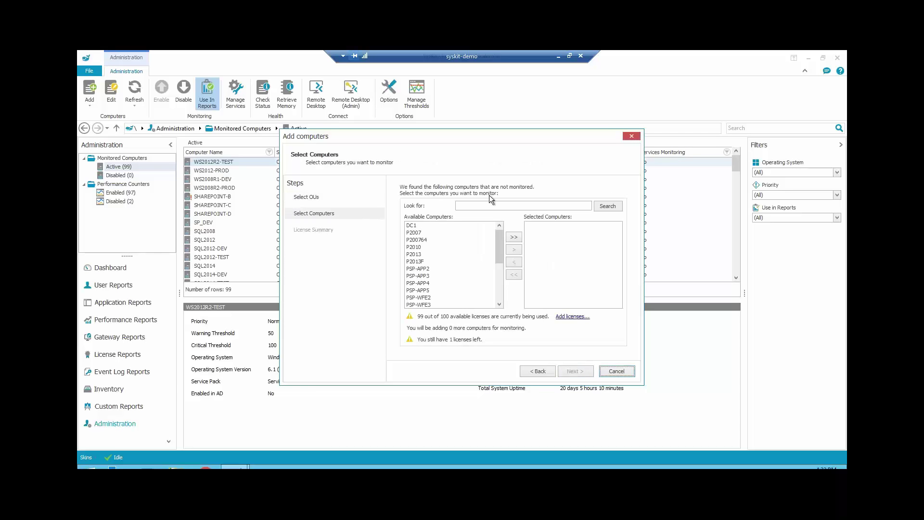
left_click(473, 203)
type("sp2010")
left_click(611, 206)
- Move SP2010F to Selected Computers and finish the wizard
left_click(427, 224)
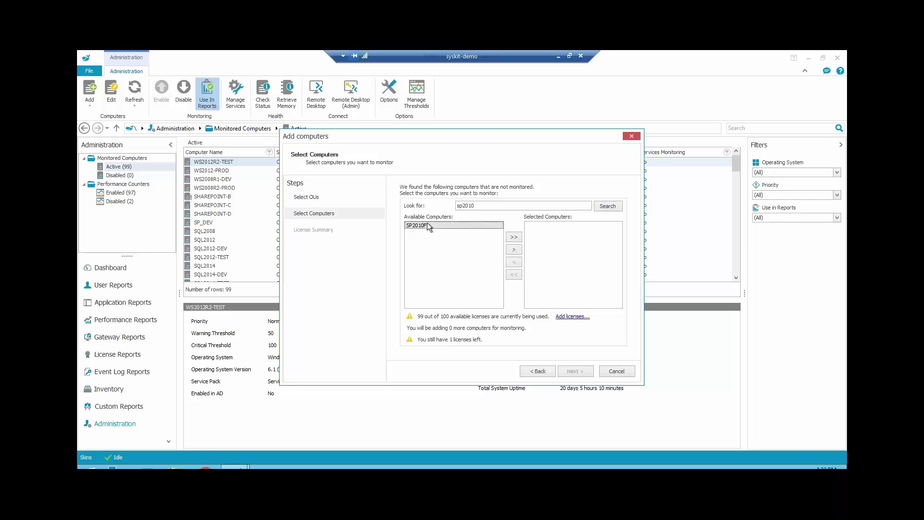
left_click(513, 250)
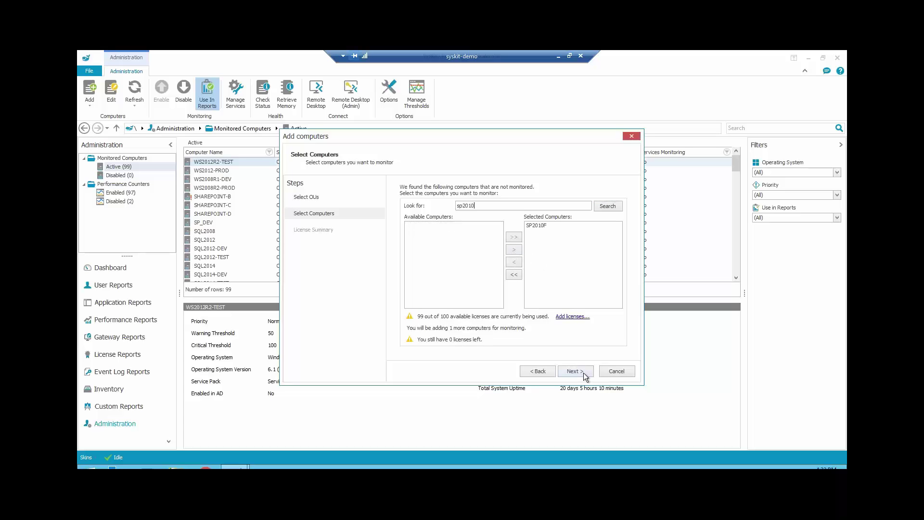
left_click(580, 372)
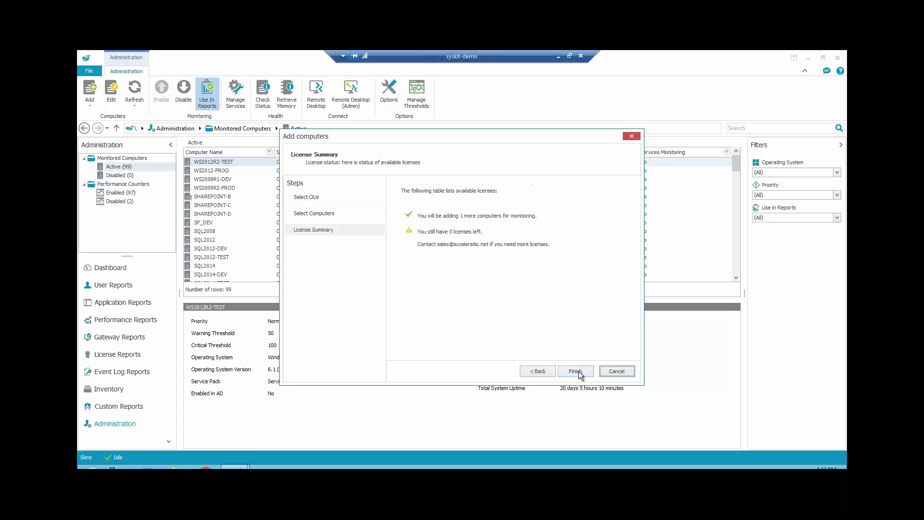
left_click(577, 372)
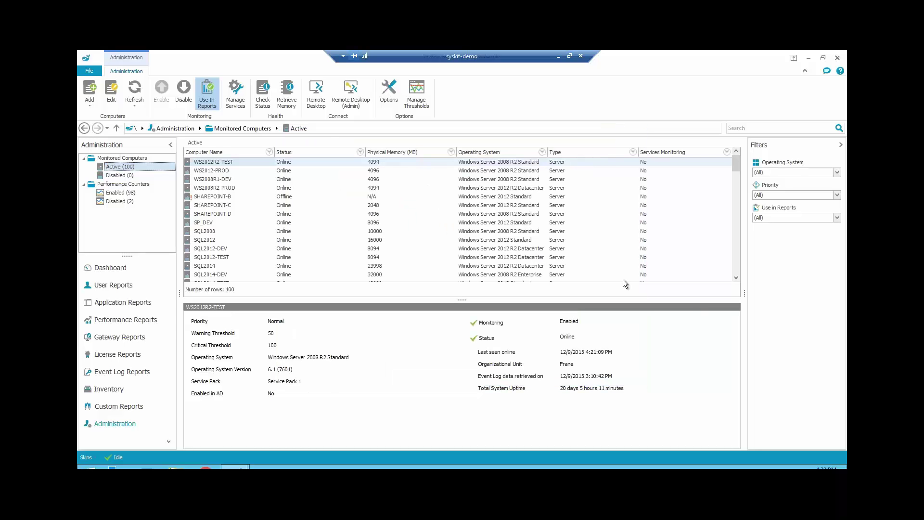
- Search monitored computers for 'sp2010f' and show SP2010F's details, which report it Offline
left_click(783, 128)
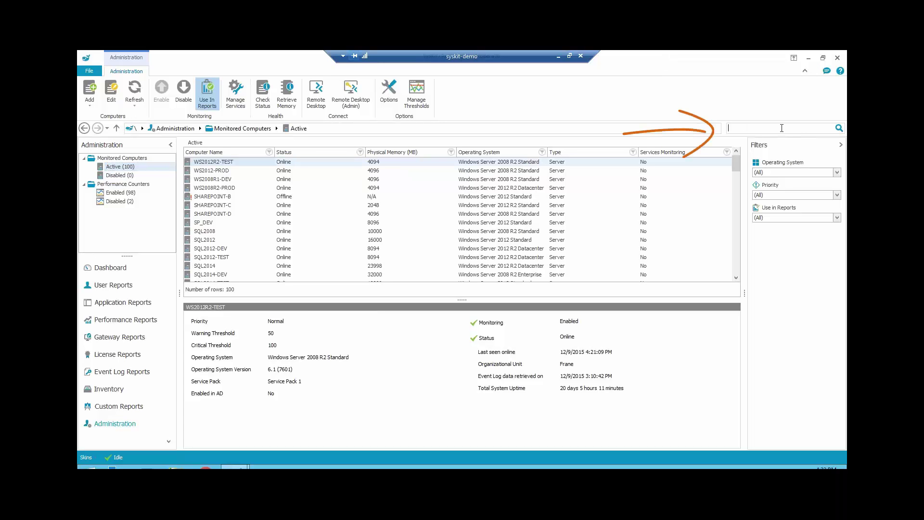
type("sp2010f")
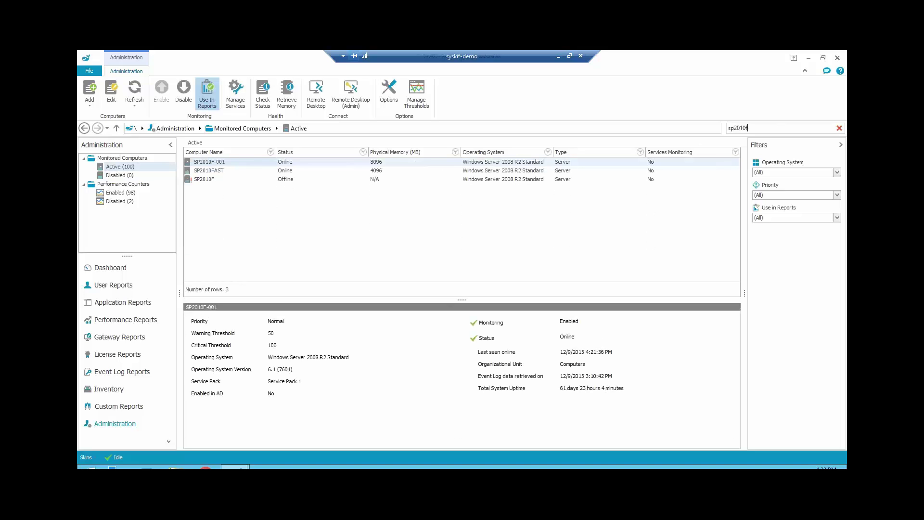
left_click(215, 181)
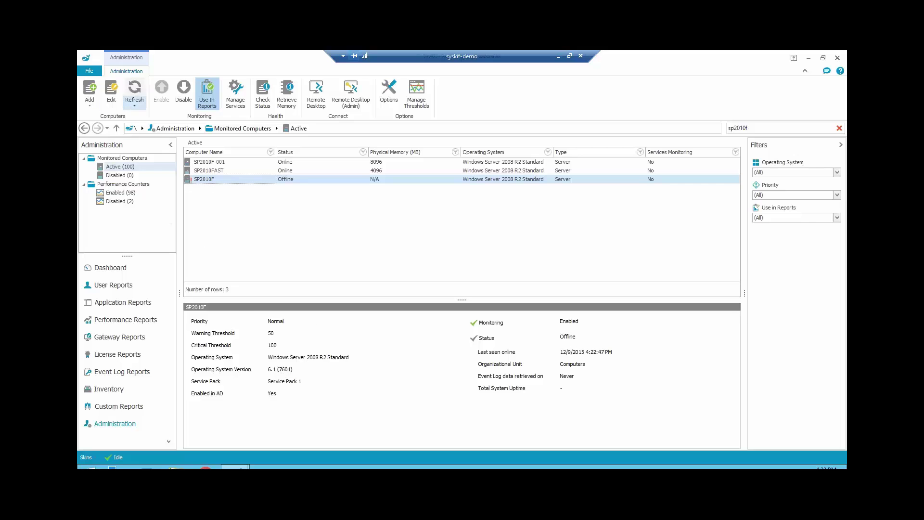
- Open File > Manage > System Jobs to list the 9 jobs with their schedules
left_click(89, 71)
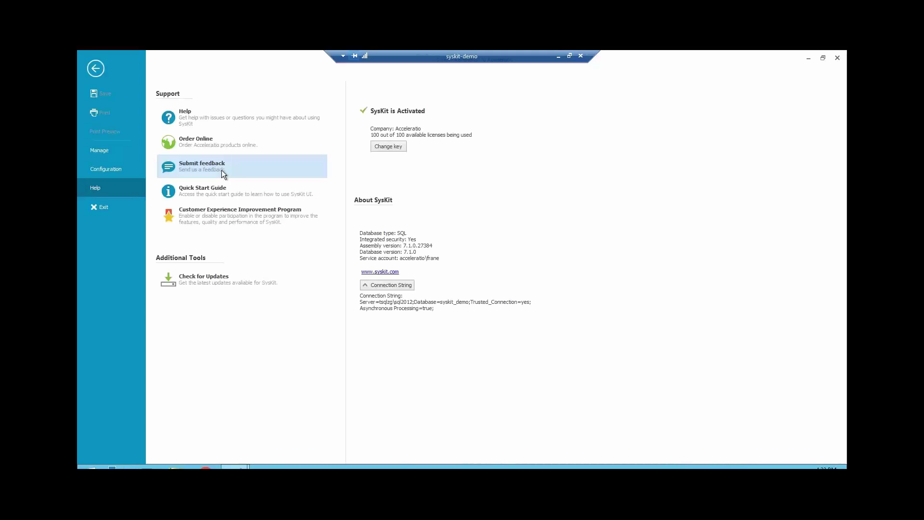
left_click(119, 159)
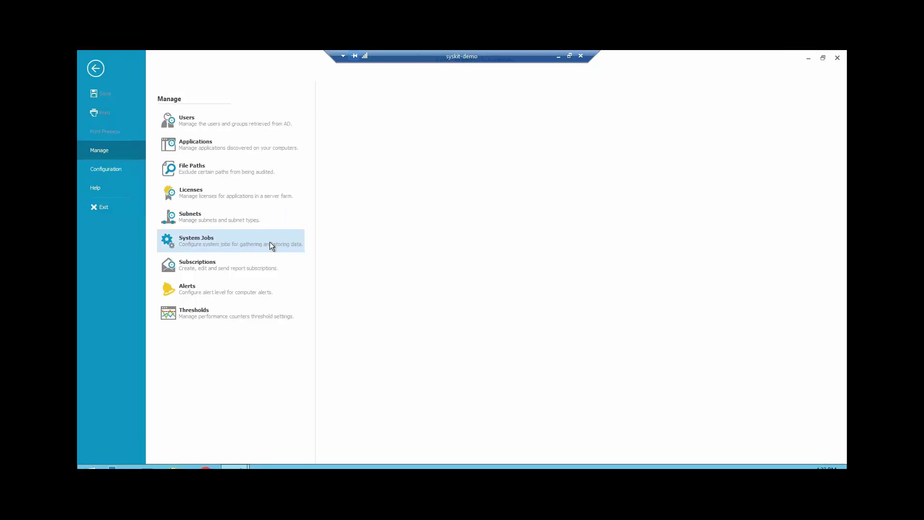
left_click(295, 249)
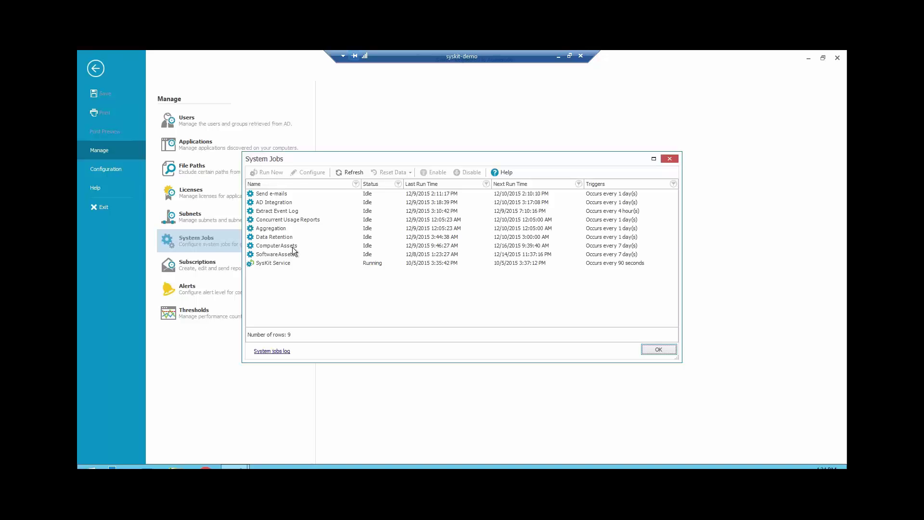
- View the ComputerAssets job configuration, cancel without changes, then close the System Jobs list
left_click(295, 246)
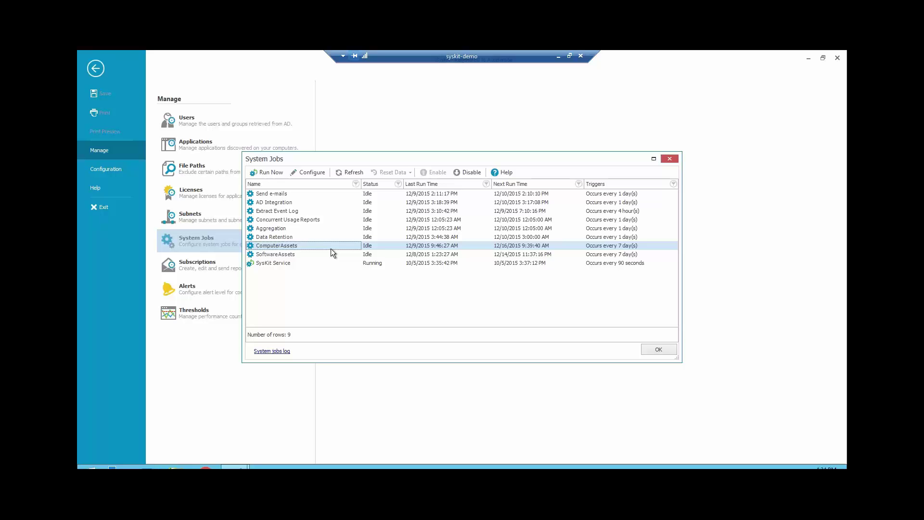
left_click(311, 172)
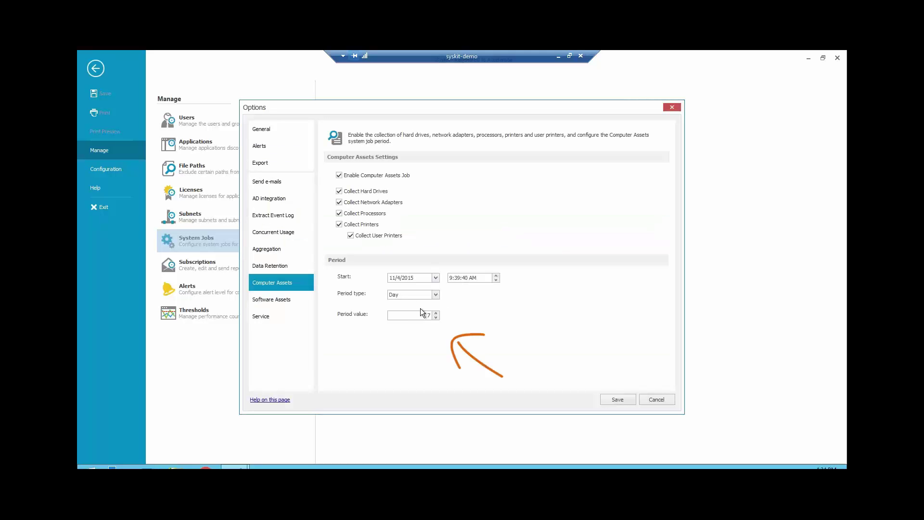
left_click(662, 400)
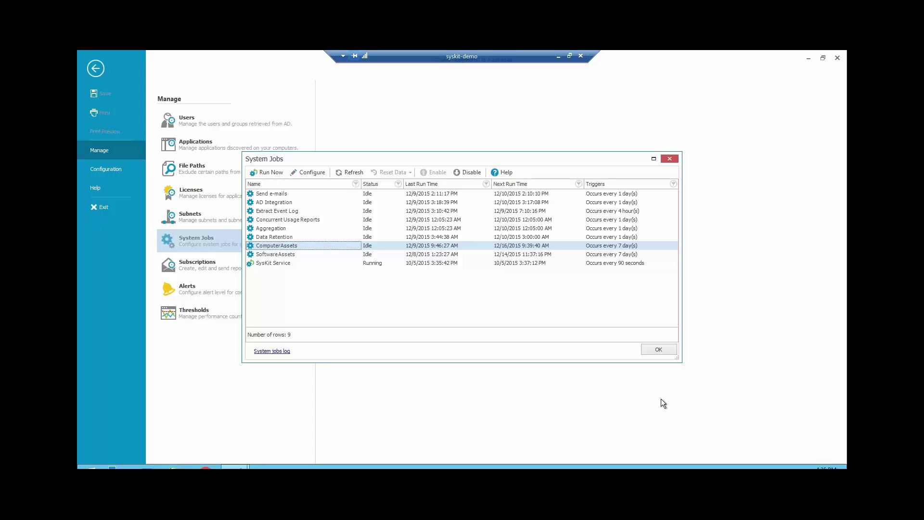
key("Down")
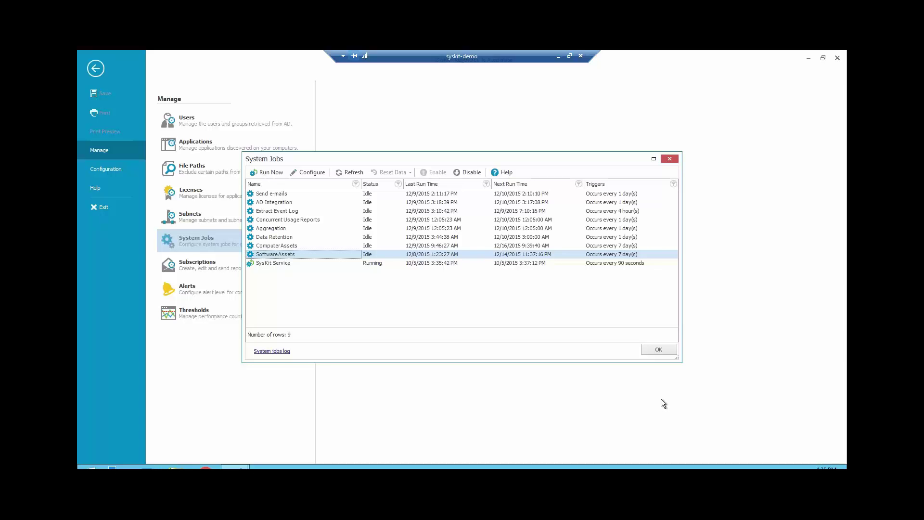
left_click(658, 351)
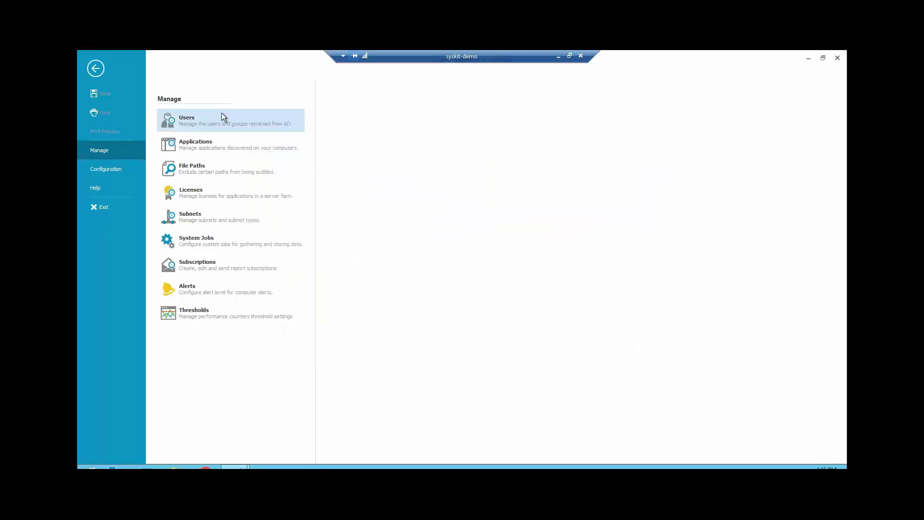
- Return from the backstage view and show the Inventory Hard Drives report
left_click(93, 72)
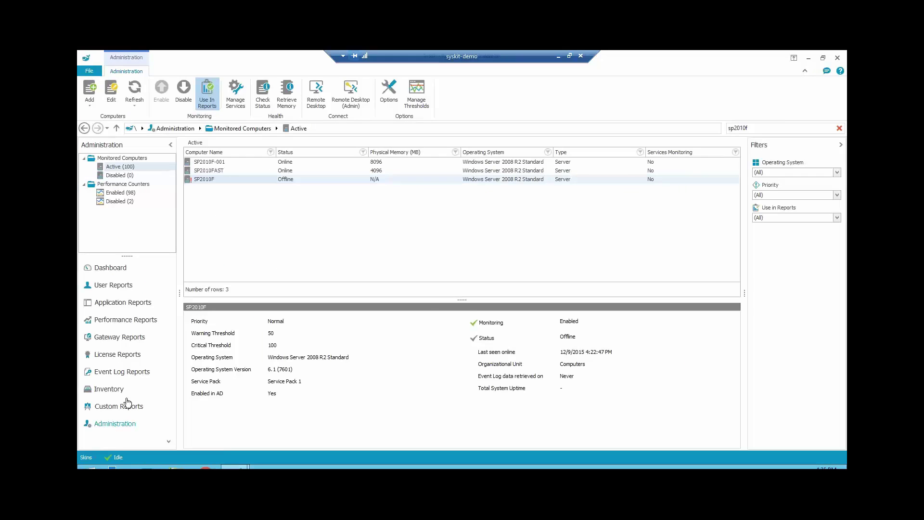
left_click(115, 389)
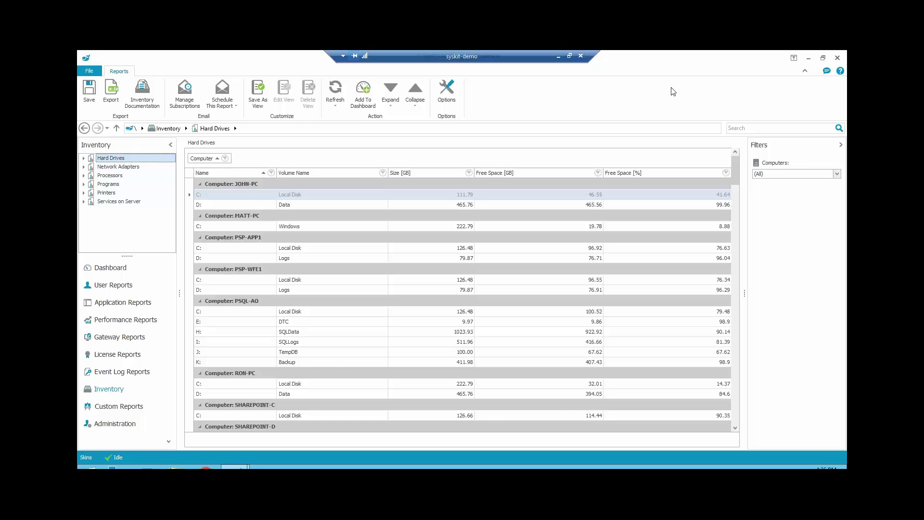
- Show the Apps by Farms custom report grouped by Farm, browsing hotfixes KB2295689 and KB915800-v9
left_click(132, 412)
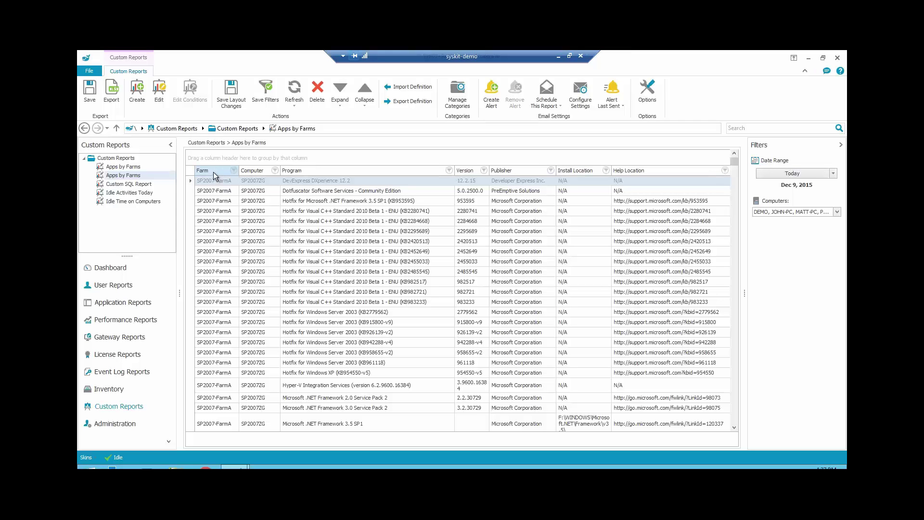
left_click_drag(213, 171, 215, 162)
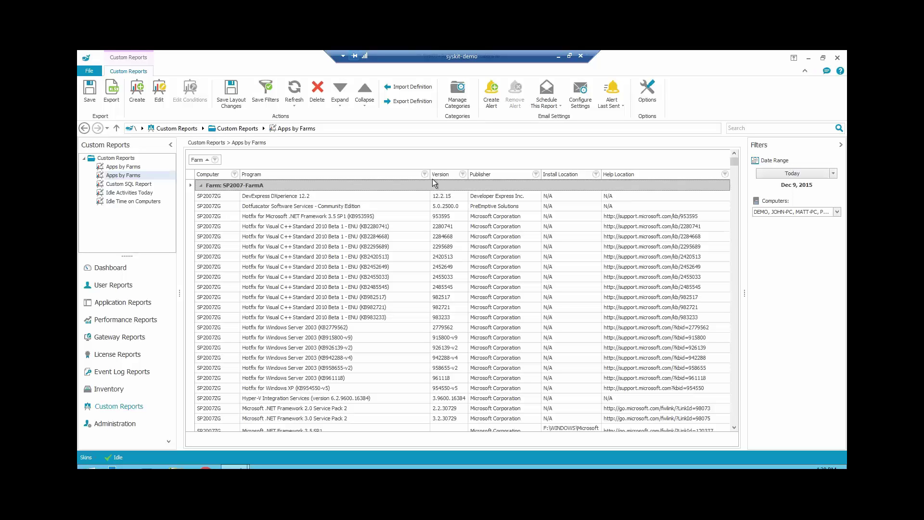
left_click(357, 247)
key("Down")
key("Down")
key("Down")
key("Down")
key("Down")
key("Down")
key("Down")
key("Down")
key("Down")
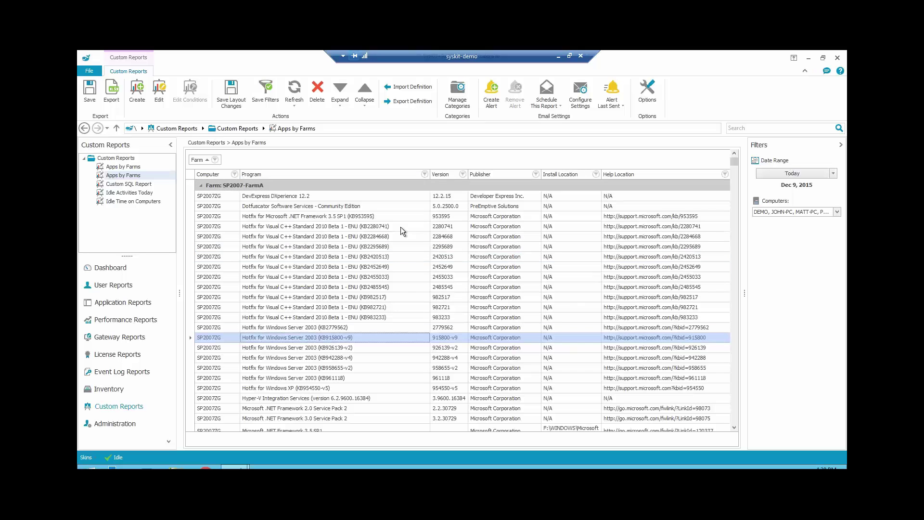
- Apply a custom Program filter 'Is like' %SharePoint Server% to the Apps by Farms report
left_click(425, 174)
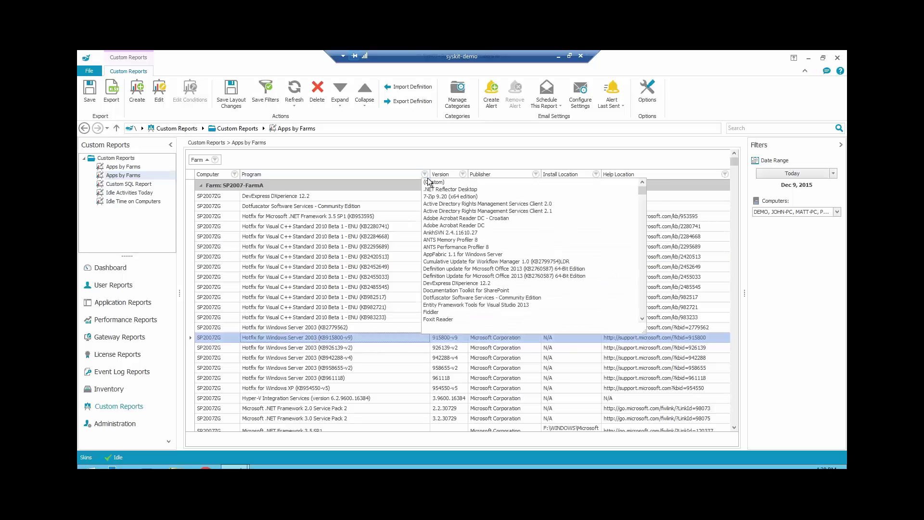
left_click(436, 182)
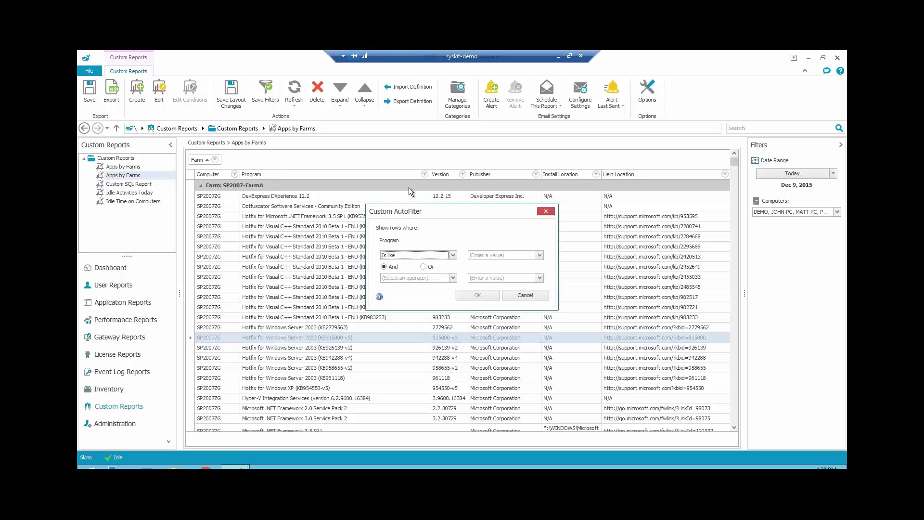
left_click_drag(443, 211, 405, 177)
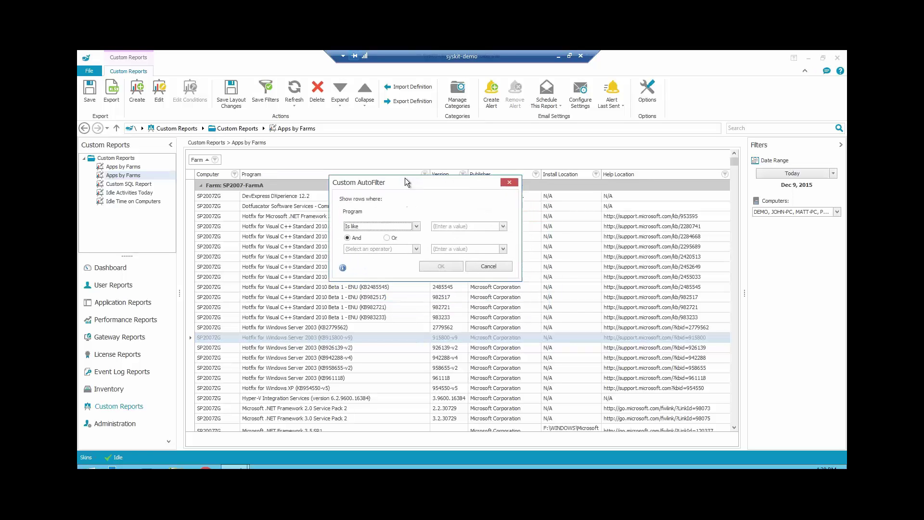
left_click(443, 223)
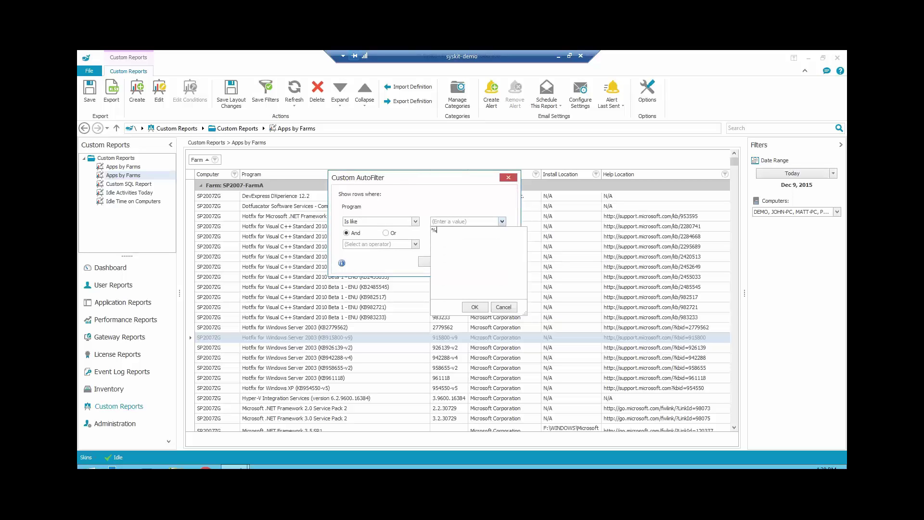
type("%SharePOint Server%")
left_click(472, 307)
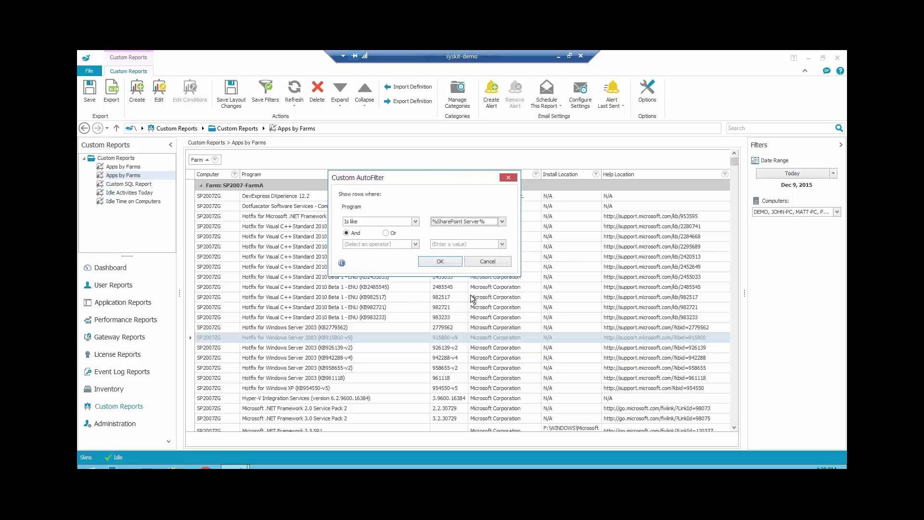
left_click(441, 261)
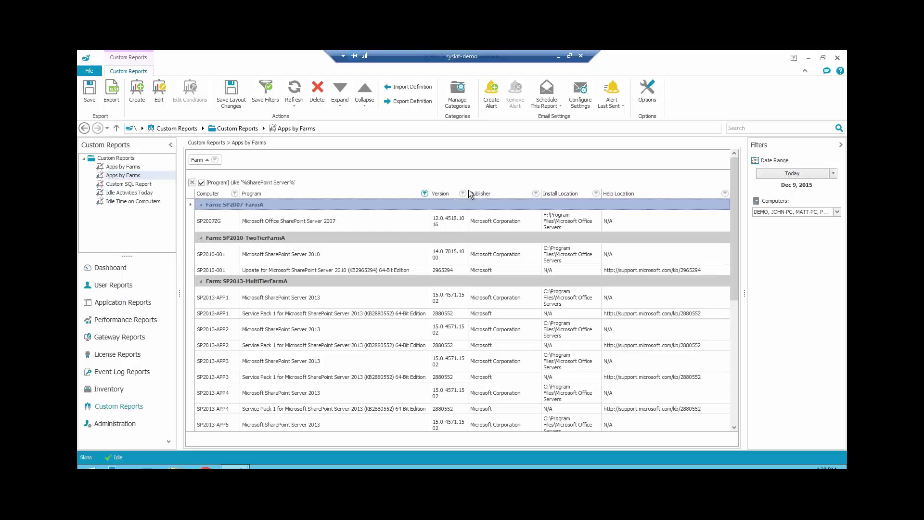
- Widen the Version column and review rows from SP2007ZG down to the SharePoint Server 2013 servers
left_click(454, 223)
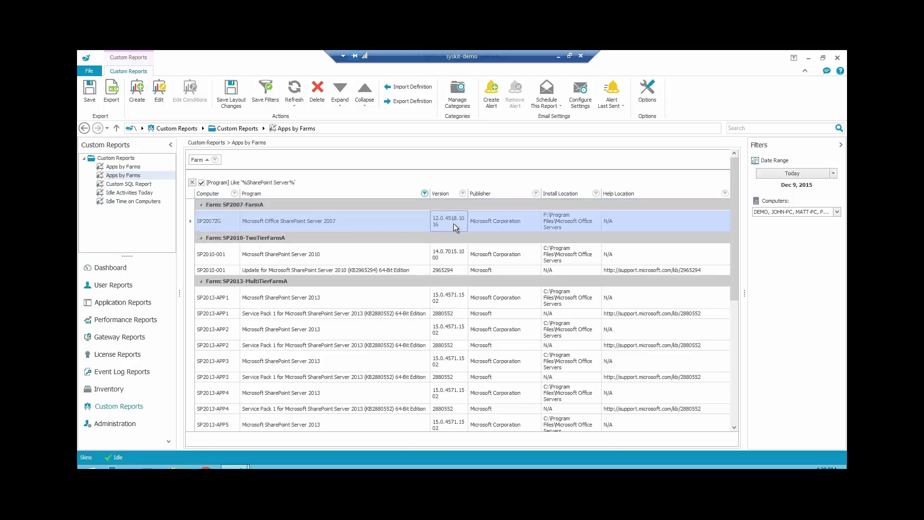
left_click(446, 254)
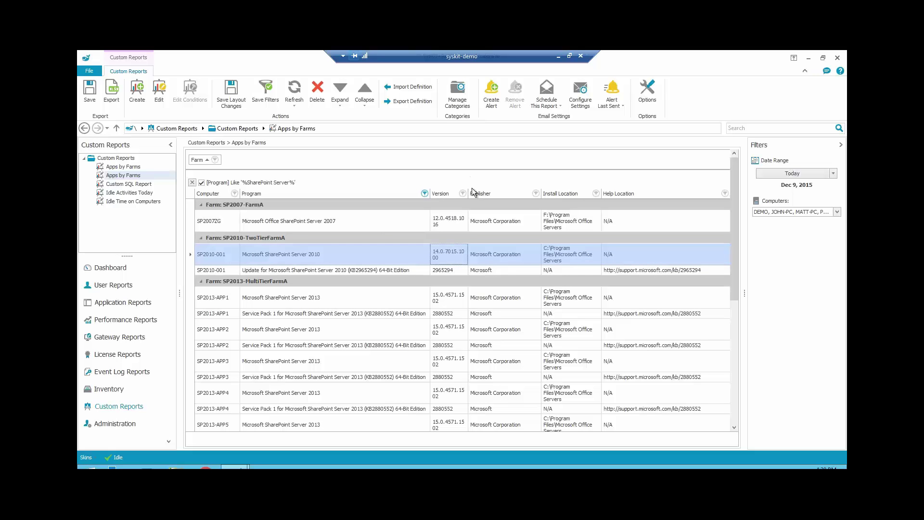
left_click_drag(513, 191, 514, 191)
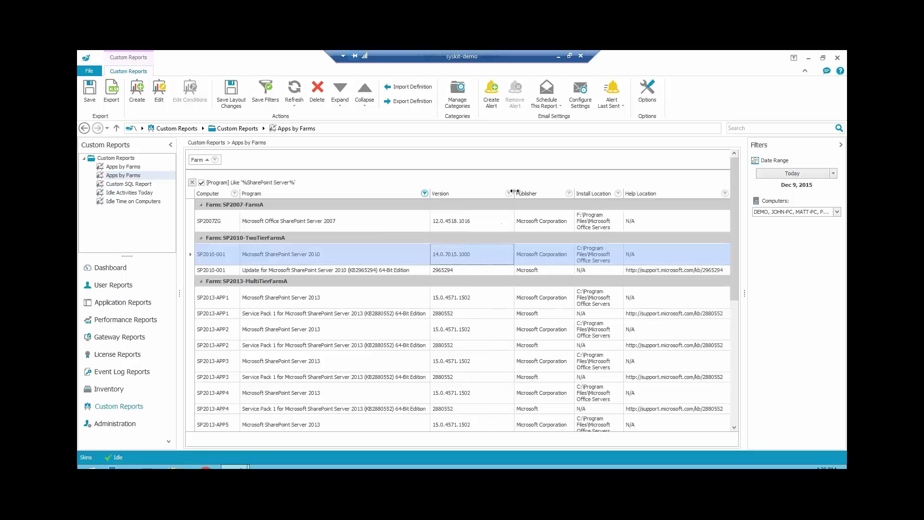
left_click(470, 227)
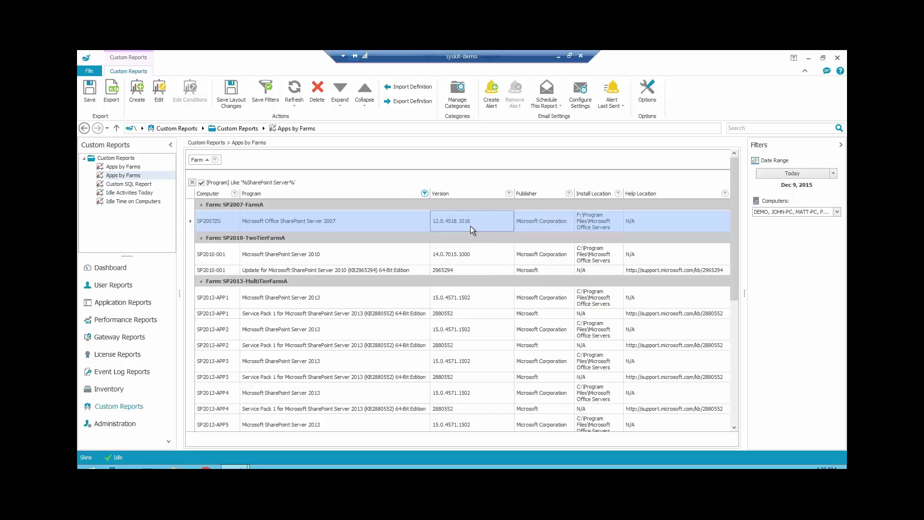
key("Down")
key("Down")
key("Down")
key("Down")
key("Down")
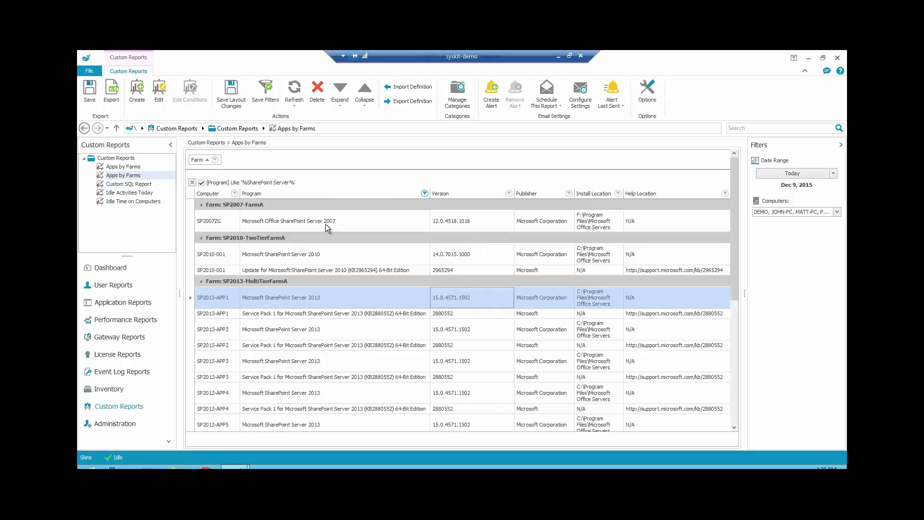
left_click(446, 225)
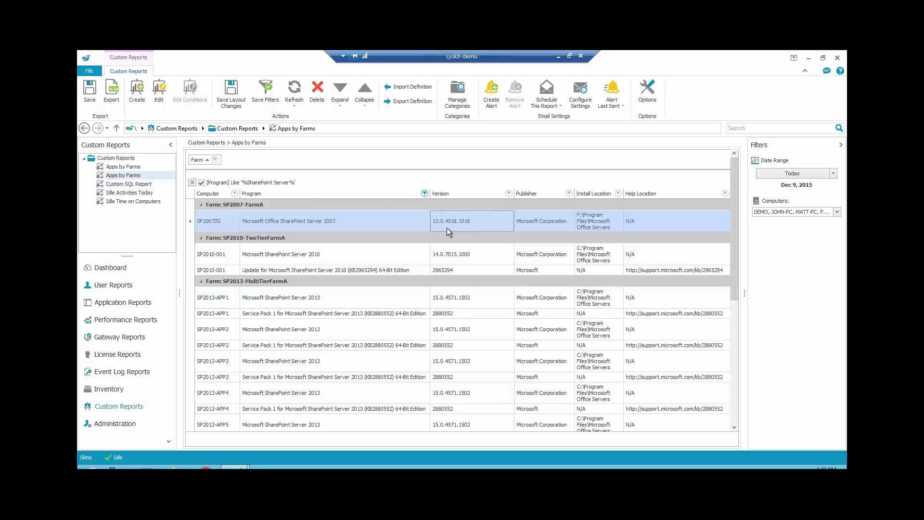
left_click(349, 255)
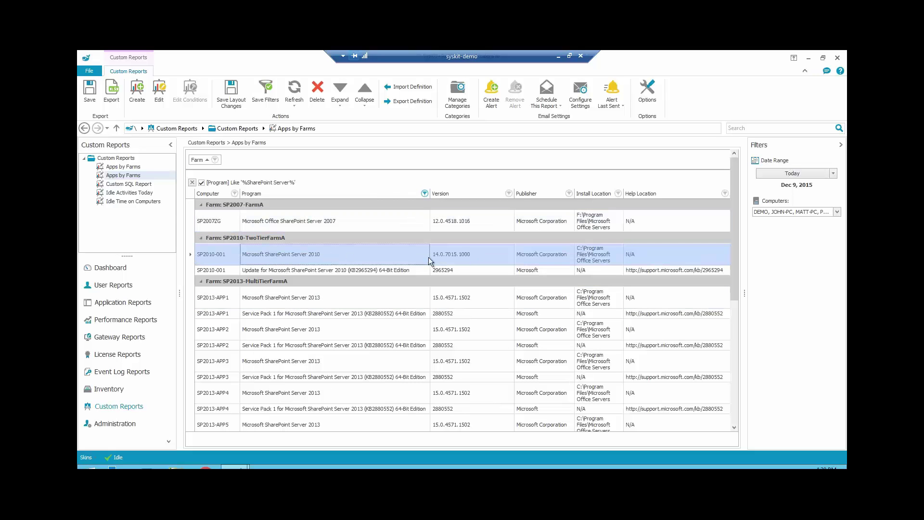
left_click(362, 298)
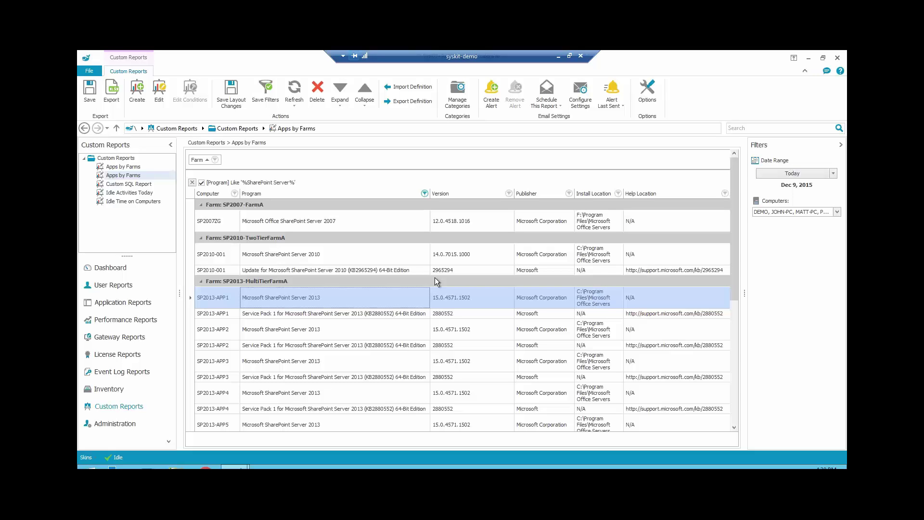
- Start a new scheduled subscription for the report named 'My Schedule'
left_click(559, 105)
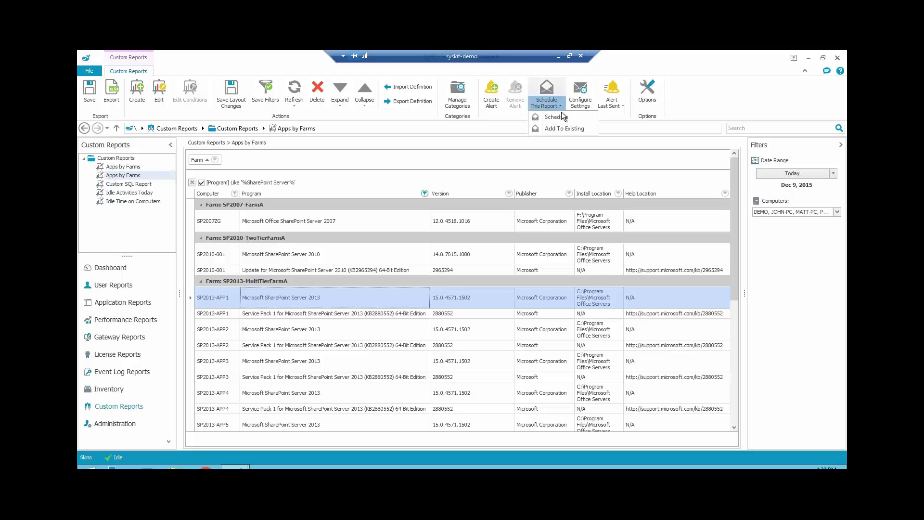
left_click(560, 117)
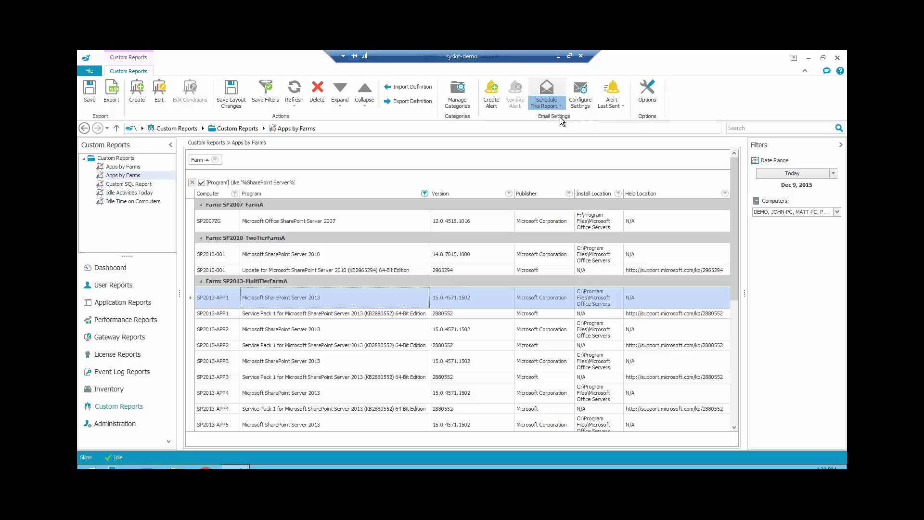
left_click(422, 162)
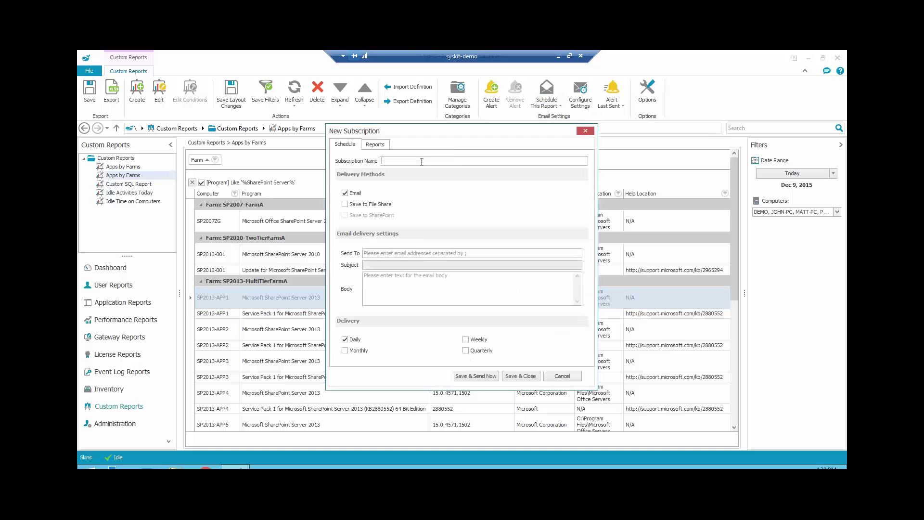
type("My Schedule")
- Enter the recipient's e-mail address, keep Daily delivery, and save the subscription
left_click(386, 255)
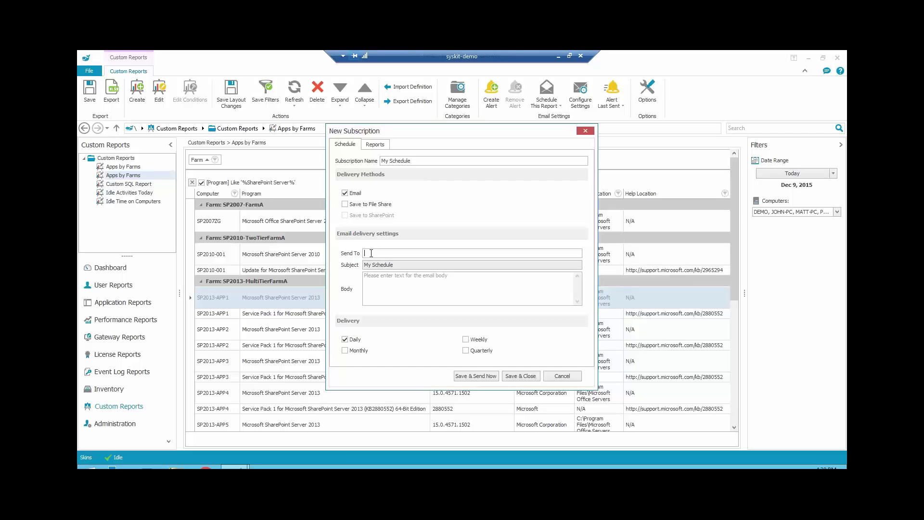
type("My")
key("BackSpace")
key("BackSpace")
key("BackSpace")
key("Tab")
left_click(519, 376)
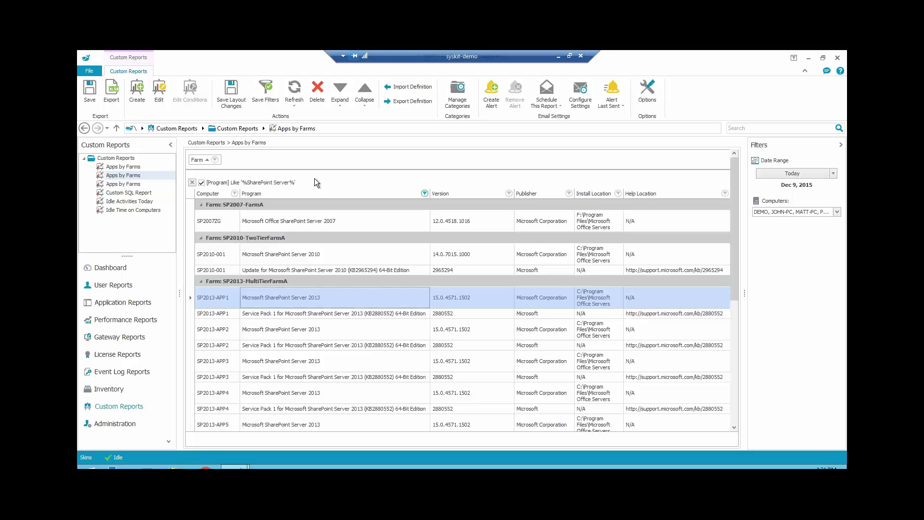
left_click(122, 371)
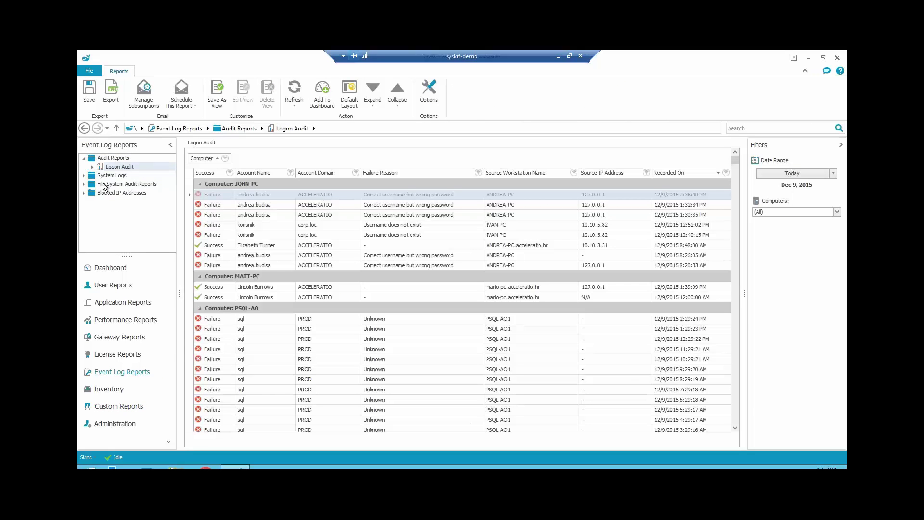
left_click(84, 175)
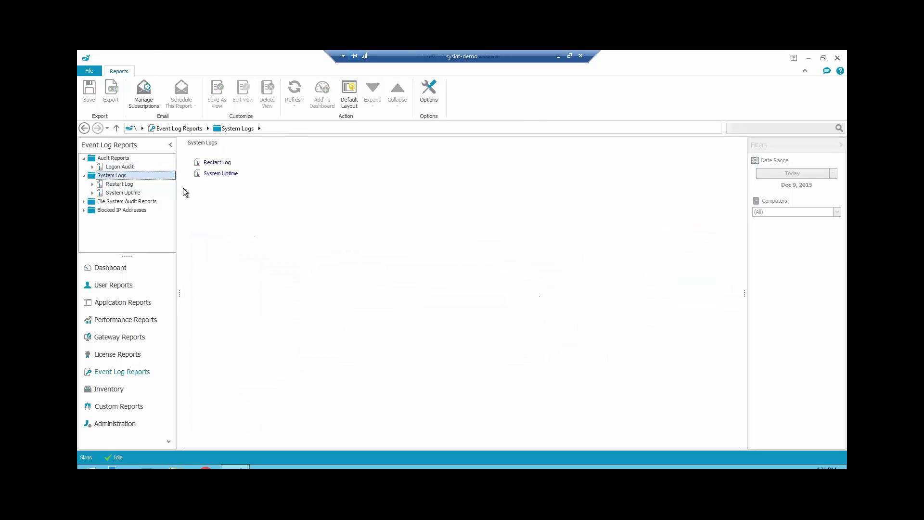
left_click(120, 184)
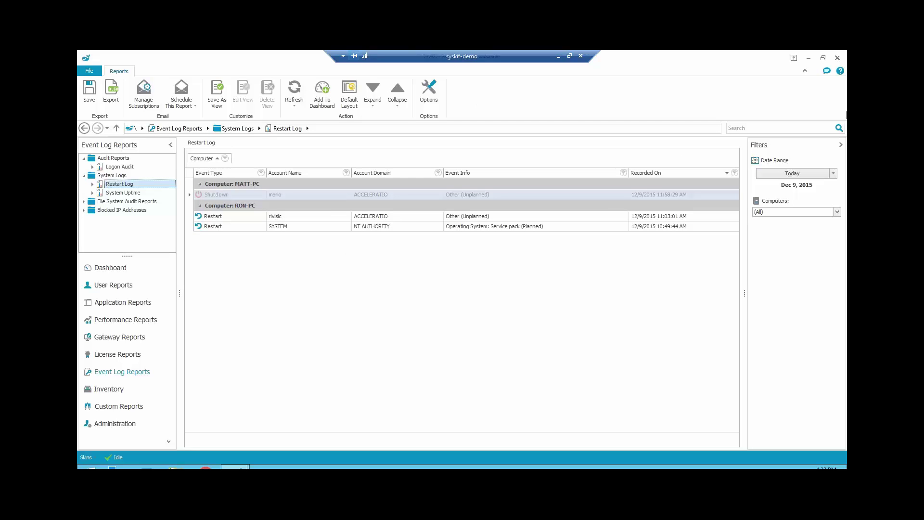
left_click(833, 173)
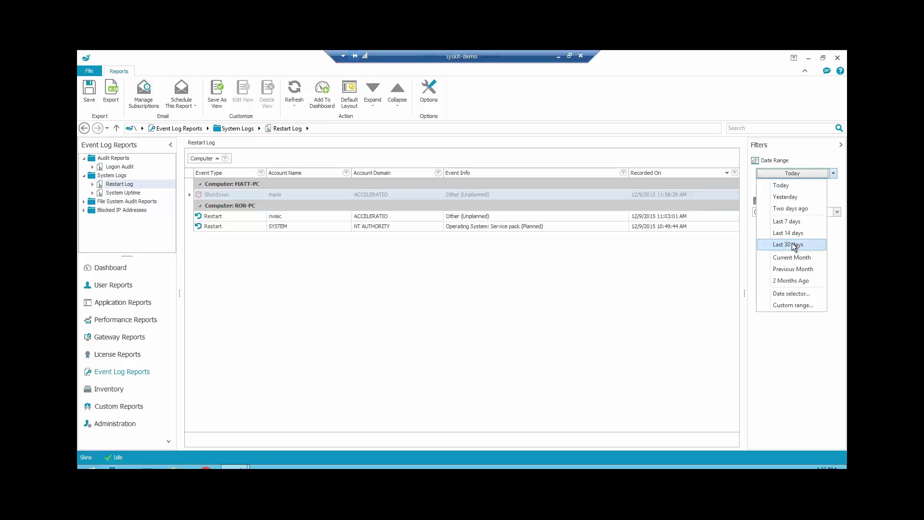
left_click(792, 244)
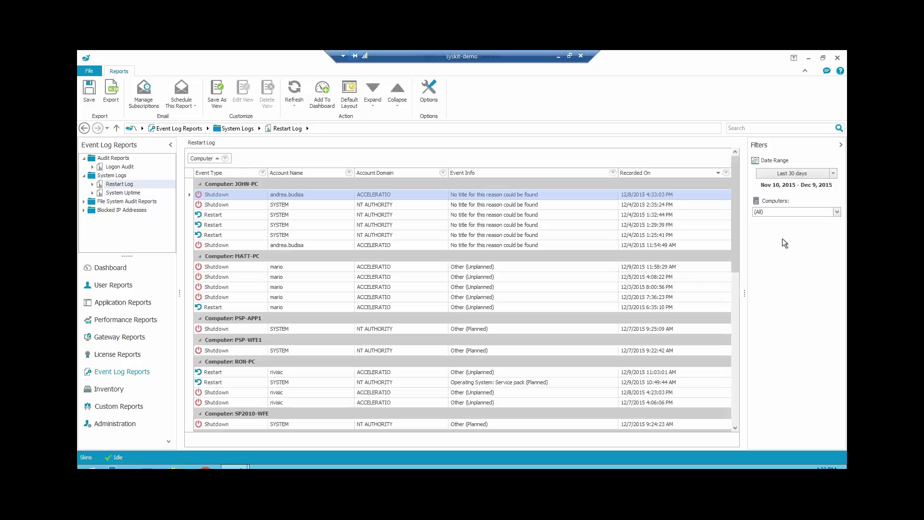
left_click_drag(736, 205, 742, 326)
left_click(258, 282)
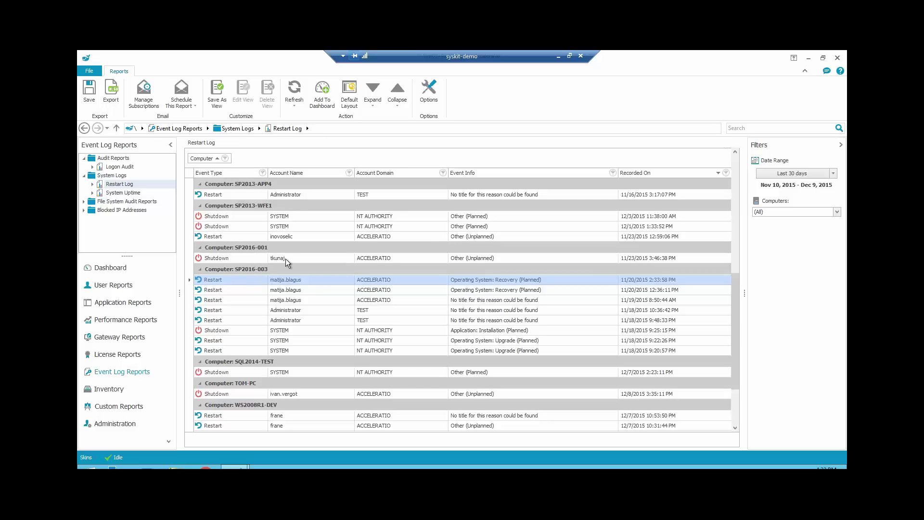
key("Down")
key("Down")
key("Down")
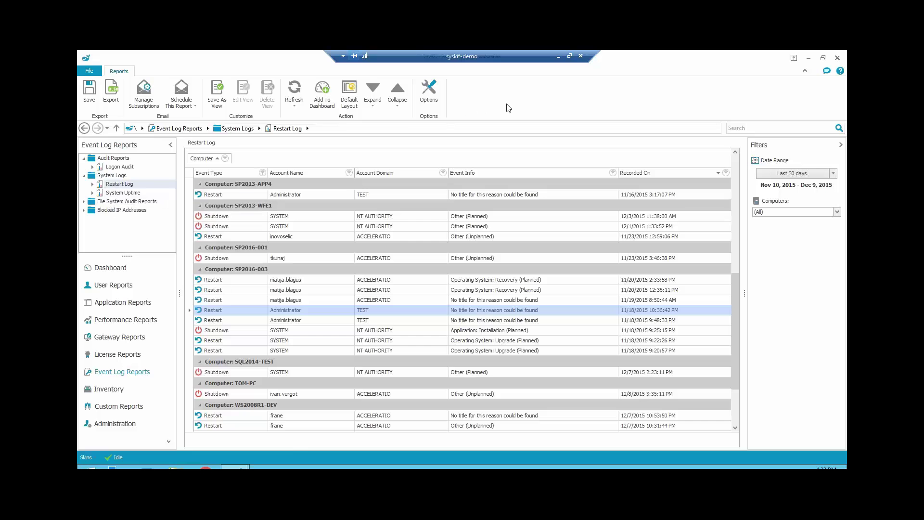
- Filter the Restart Log to Restart events from the TEST domain, then show the System Uptime report
left_click(263, 173)
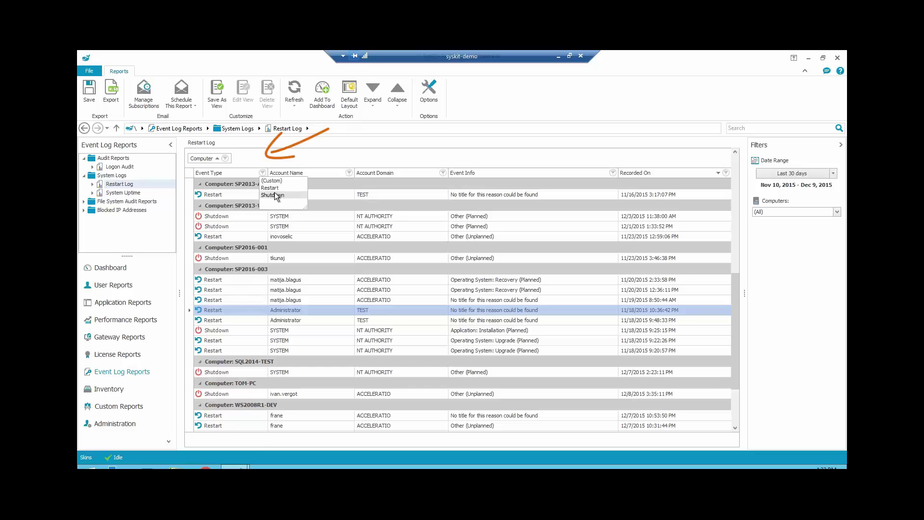
left_click(276, 188)
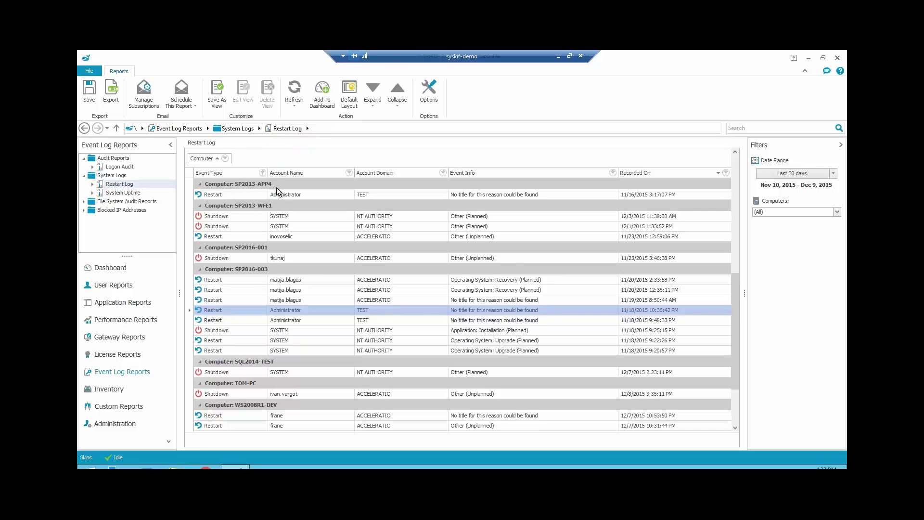
left_click(443, 192)
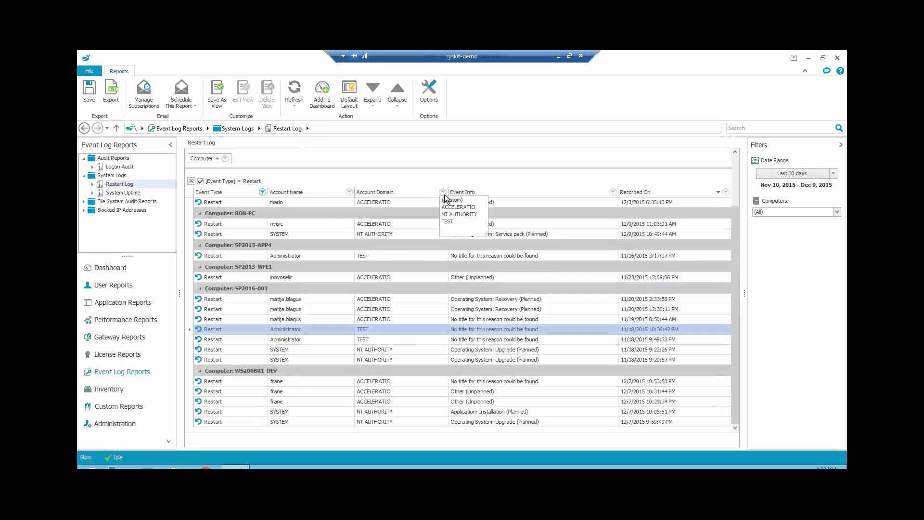
left_click(448, 221)
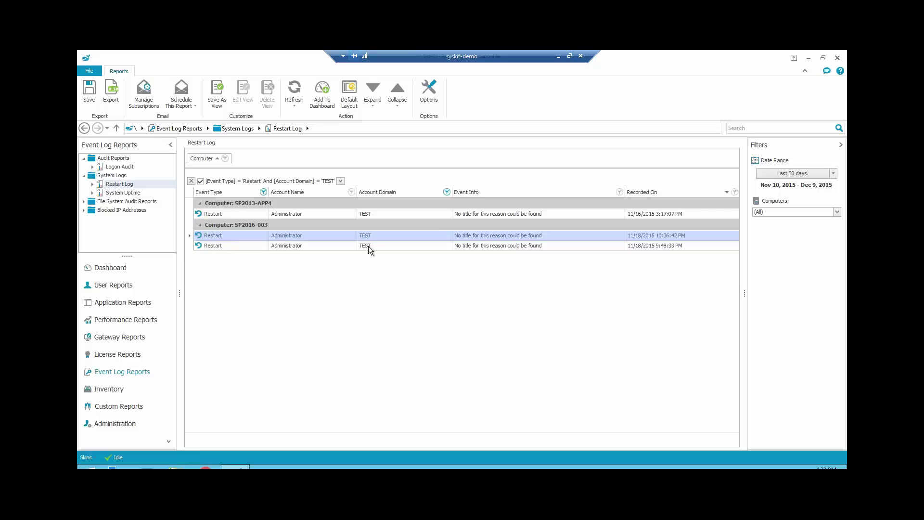
left_click(126, 186)
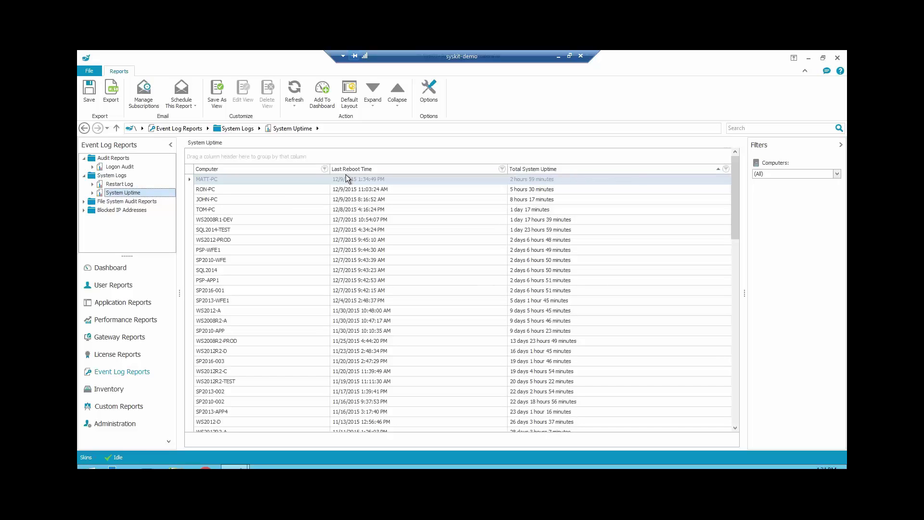
left_click(324, 169)
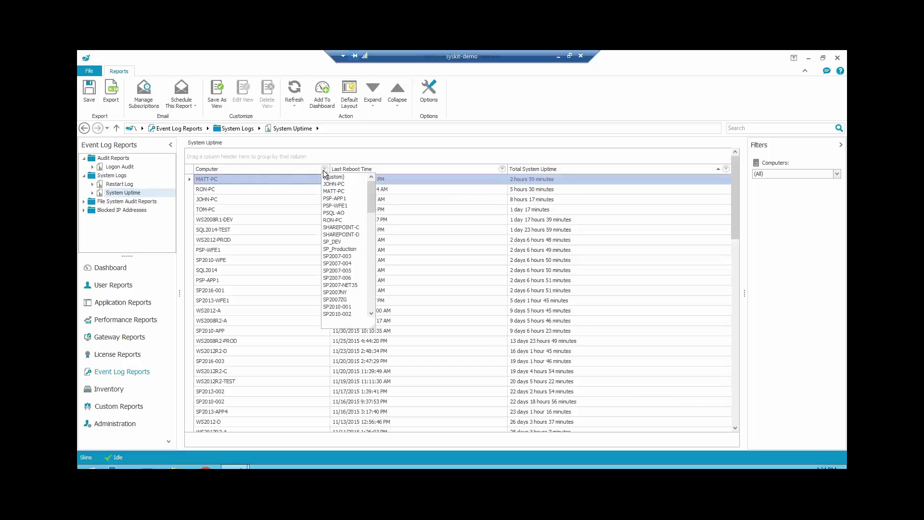
scroll(361, 272, "down", 2)
scroll(359, 278, "down", 6)
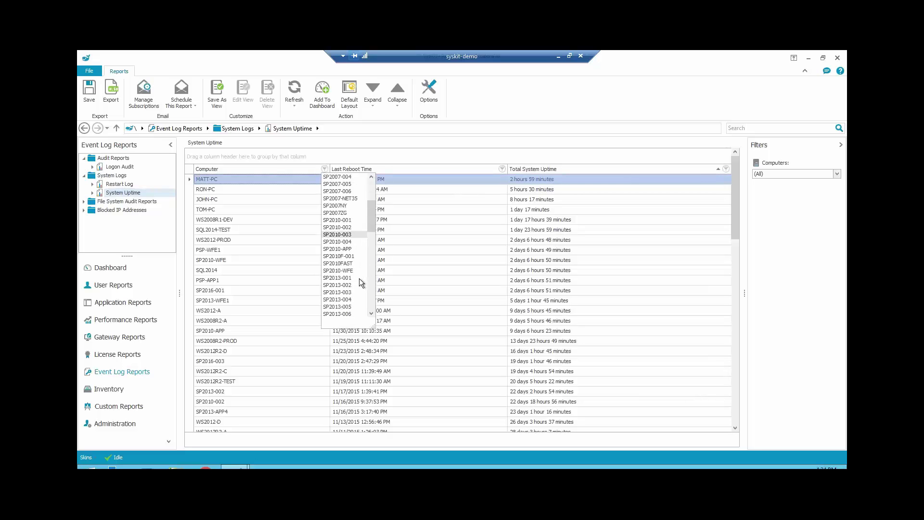
scroll(353, 281, "down", 1)
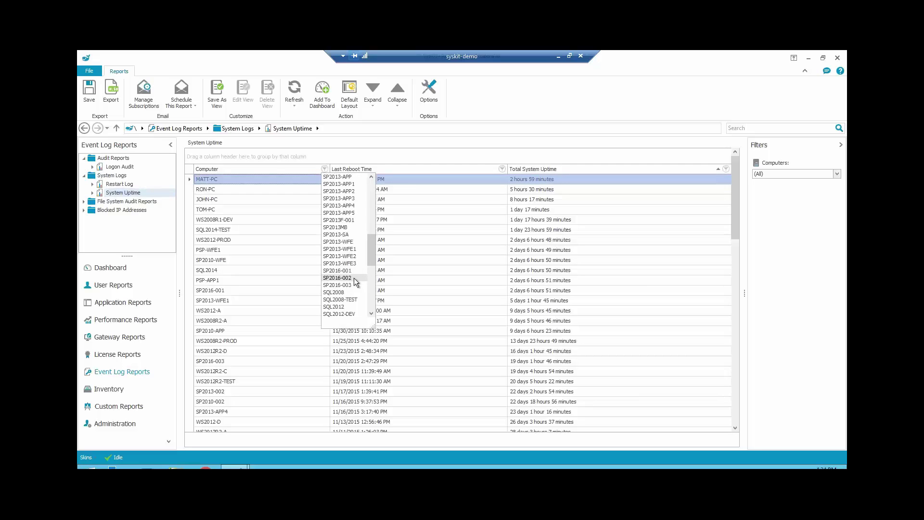
left_click(354, 270)
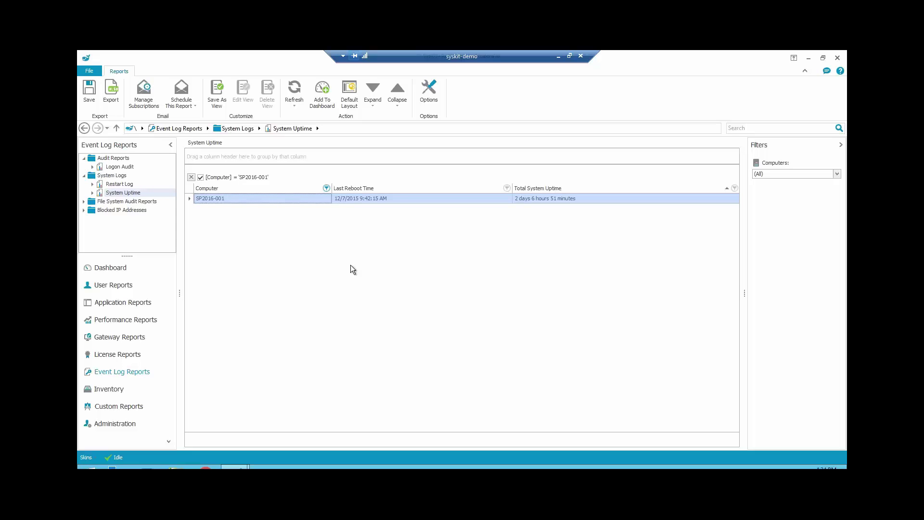
left_click(191, 177)
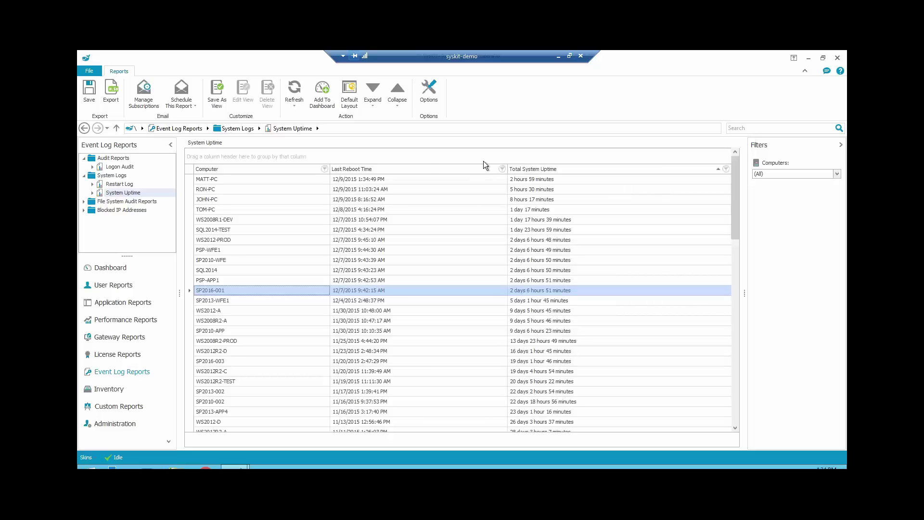
- Sort computers by Last Reboot Time, newest first, and select MATT-PC, the most recently rebooted
left_click(428, 170)
left_click(429, 170)
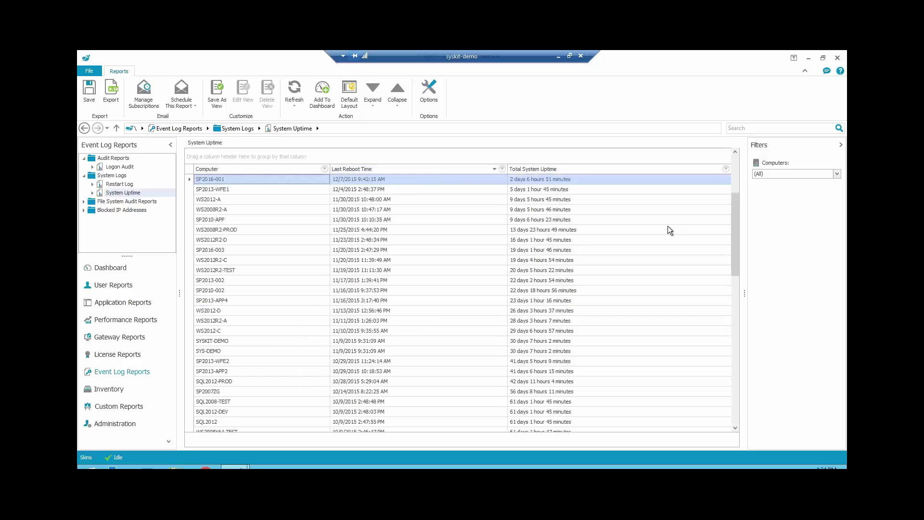
left_click(730, 220)
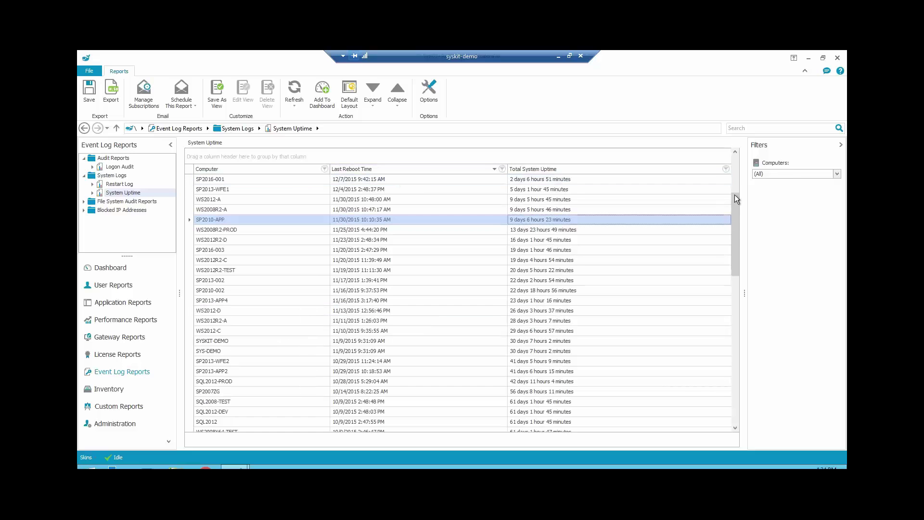
left_click(735, 178)
left_click(559, 181)
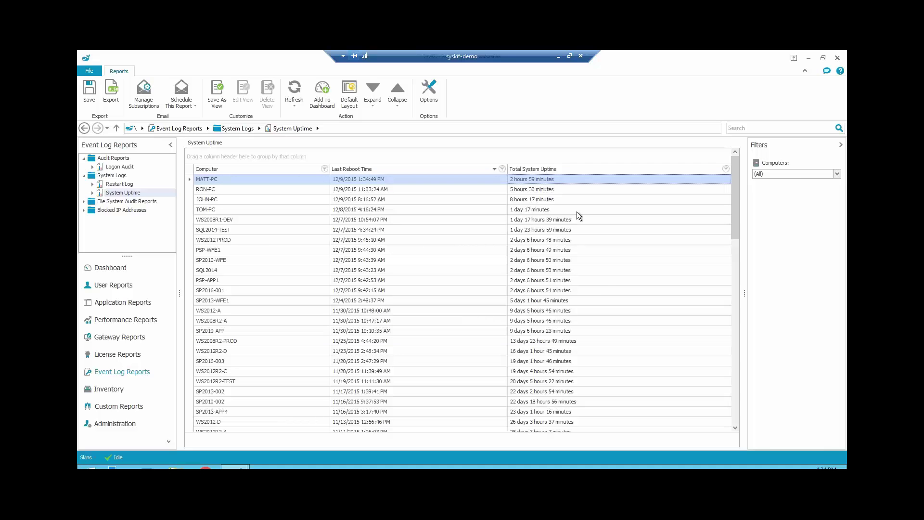
left_click(593, 289)
- Browse lower rows WS2012-B, SP2007NY and SP2013MB, then show the Summary takeaways slide
scroll(597, 288, "down", 18)
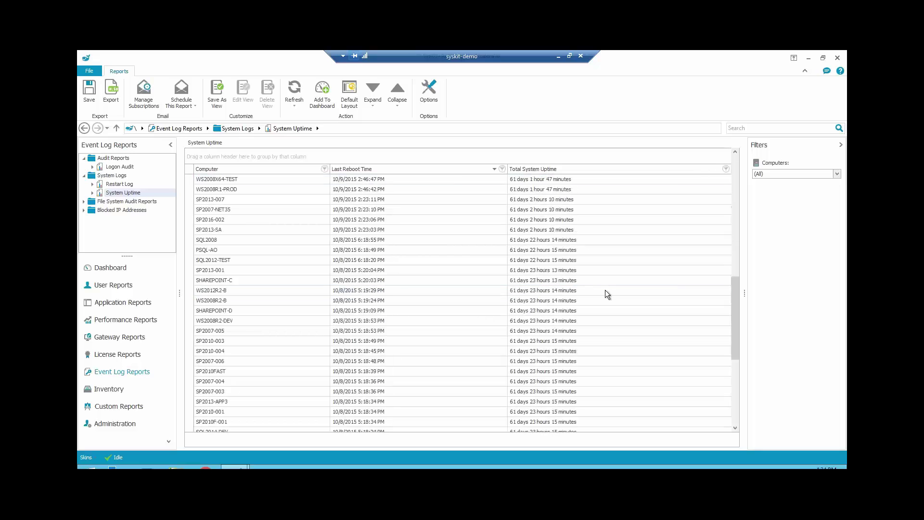
left_click(533, 415)
key("Down")
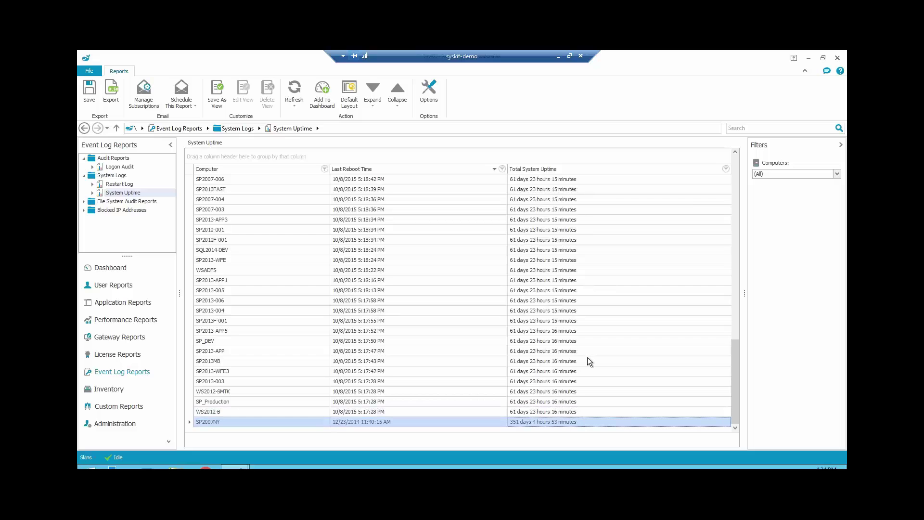
key("Up")
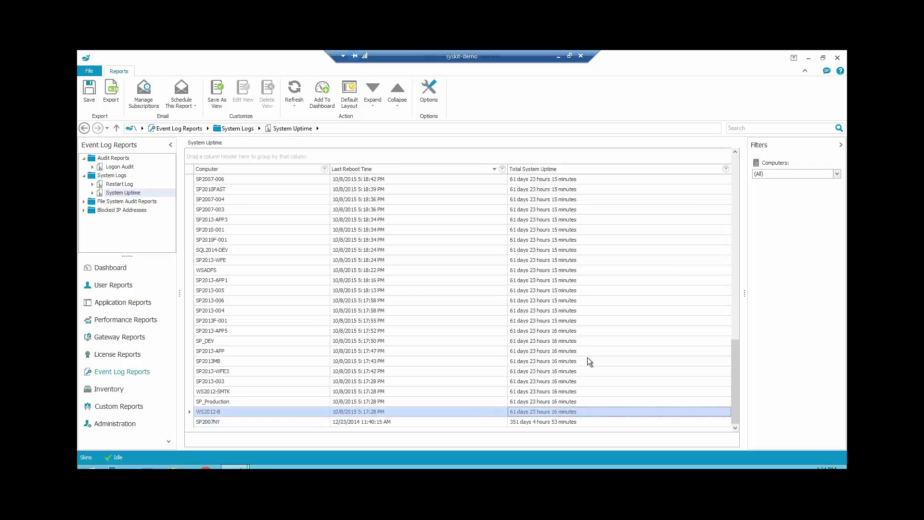
key("Up")
key("Up")
key("Up")
key("Up")
key("Up")
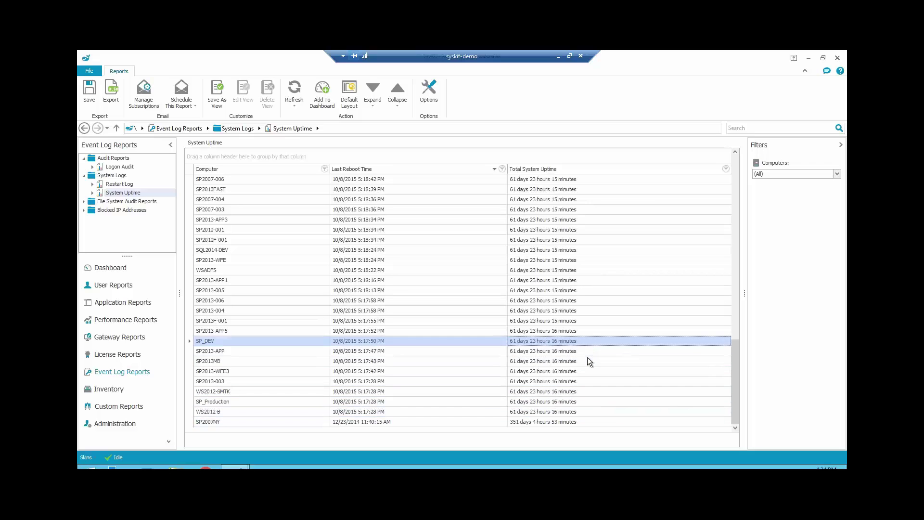
key("Down")
key("Down")
key("Down")
key("Down")
key("Down")
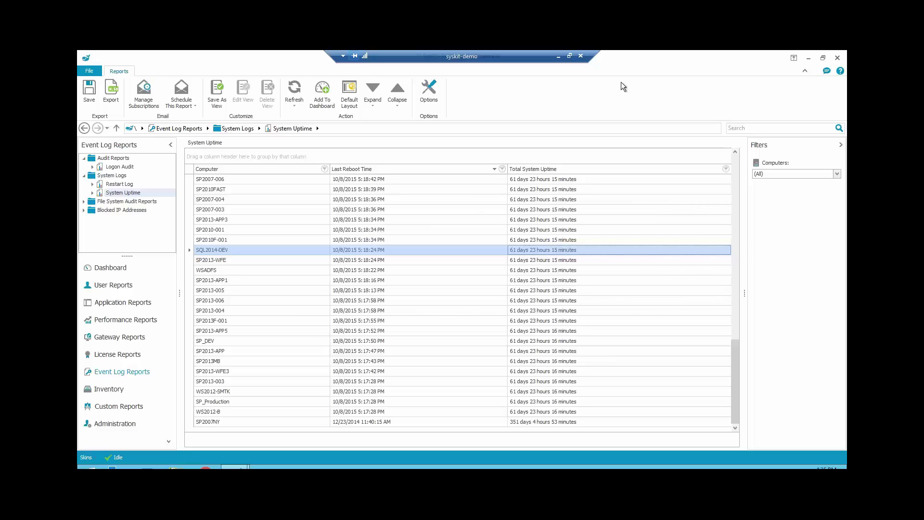
left_click(559, 57)
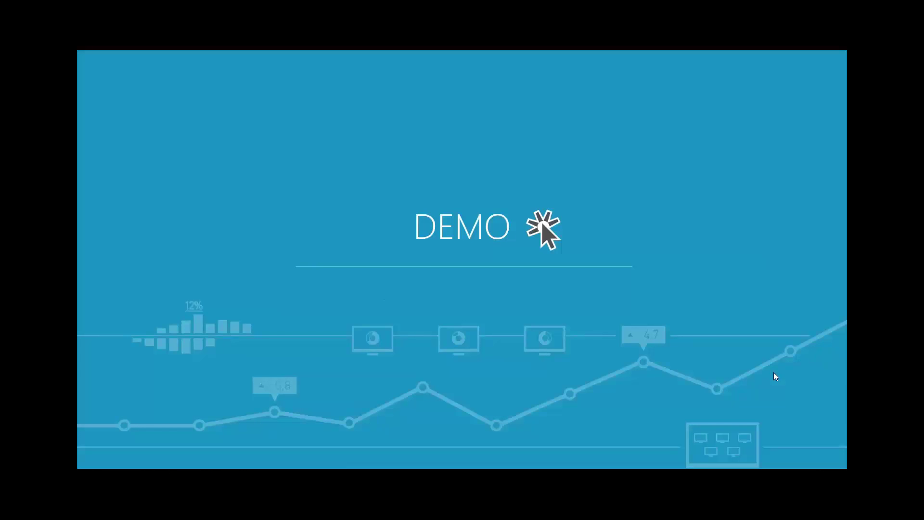
left_click(774, 372)
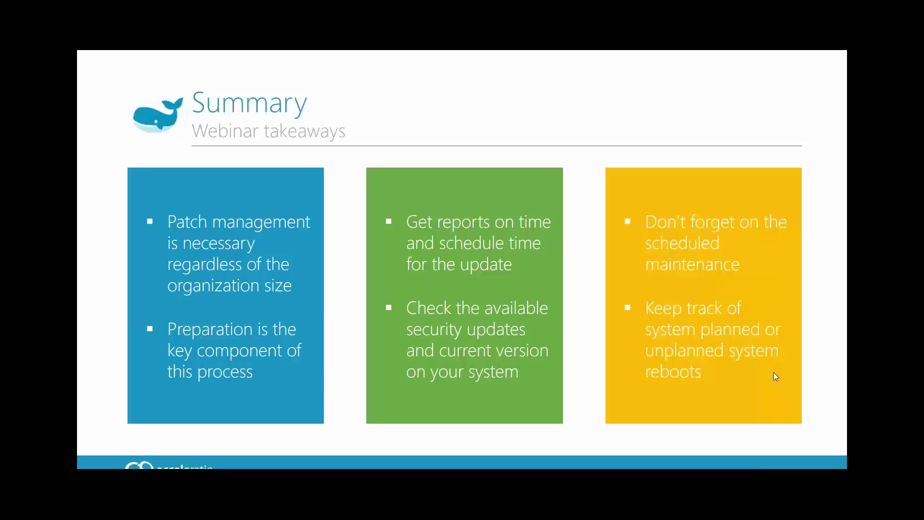